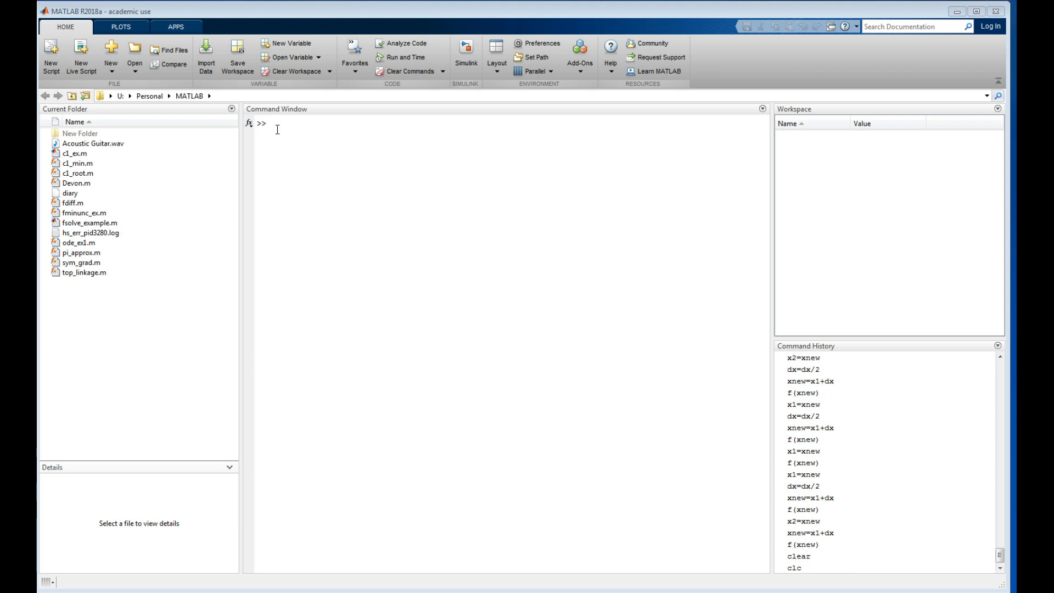
- Define f=@(x) sin(x)-x/2+2 and draw it with ezplot(f,[0 4])
click(327, 174)
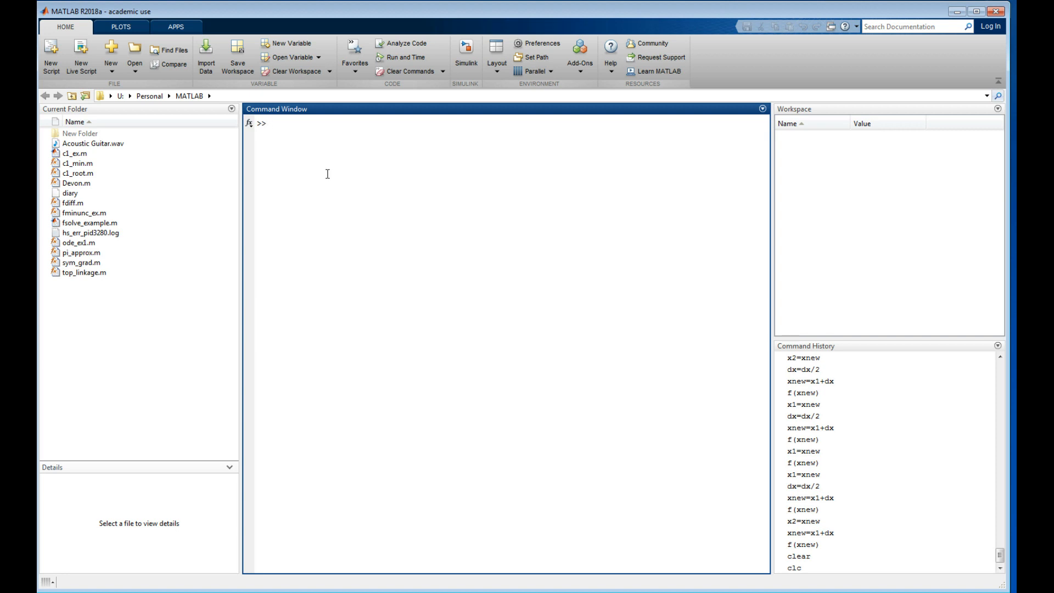
text(f=@(x) sin(x) - x/2 + 2)
key(Return)
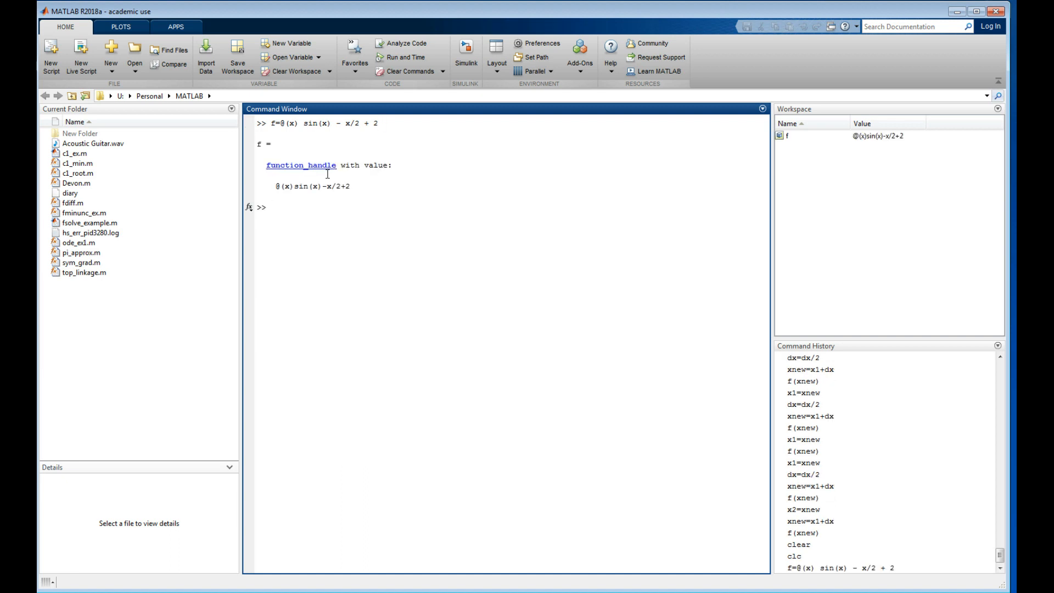
text(ez)
text(plot()
text(f,[0 4]))
key(Return)
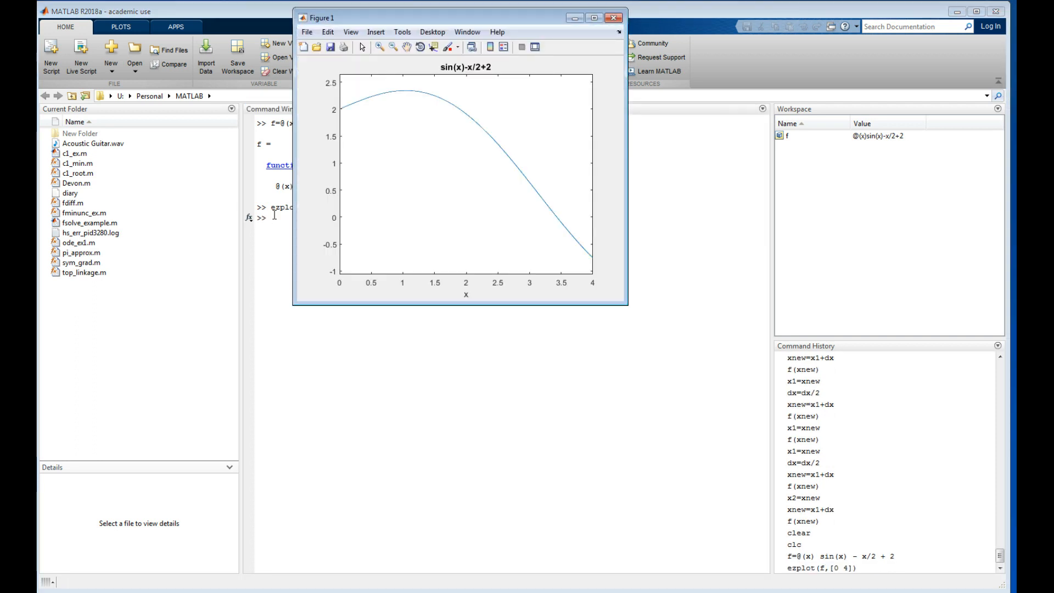
- Run grid on the plot, bring Figure 1 forward and move it aside to read the curve
click(301, 215)
text(grid)
key(Return)
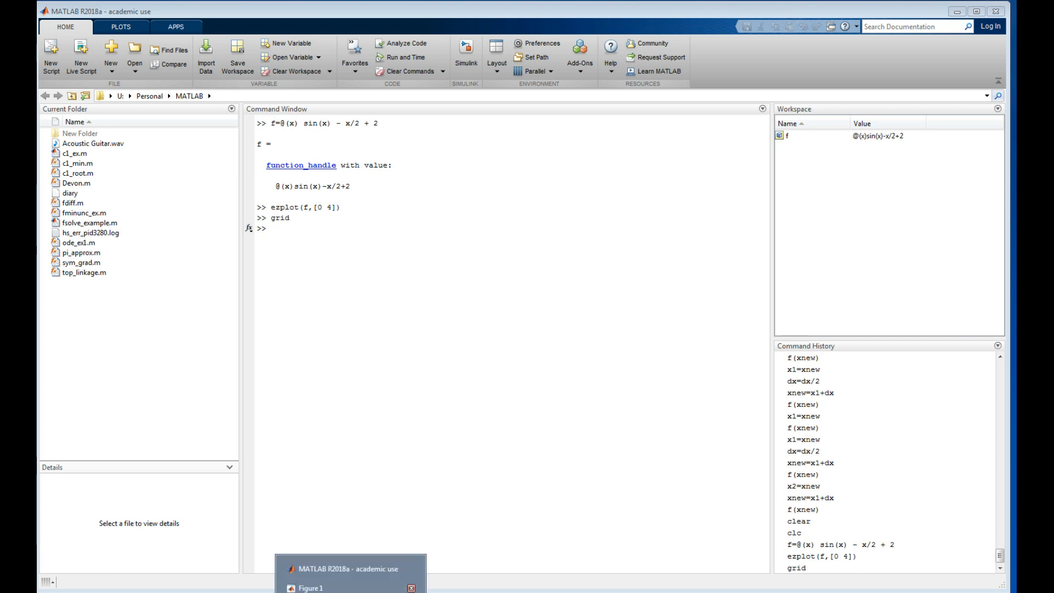
click(354, 587)
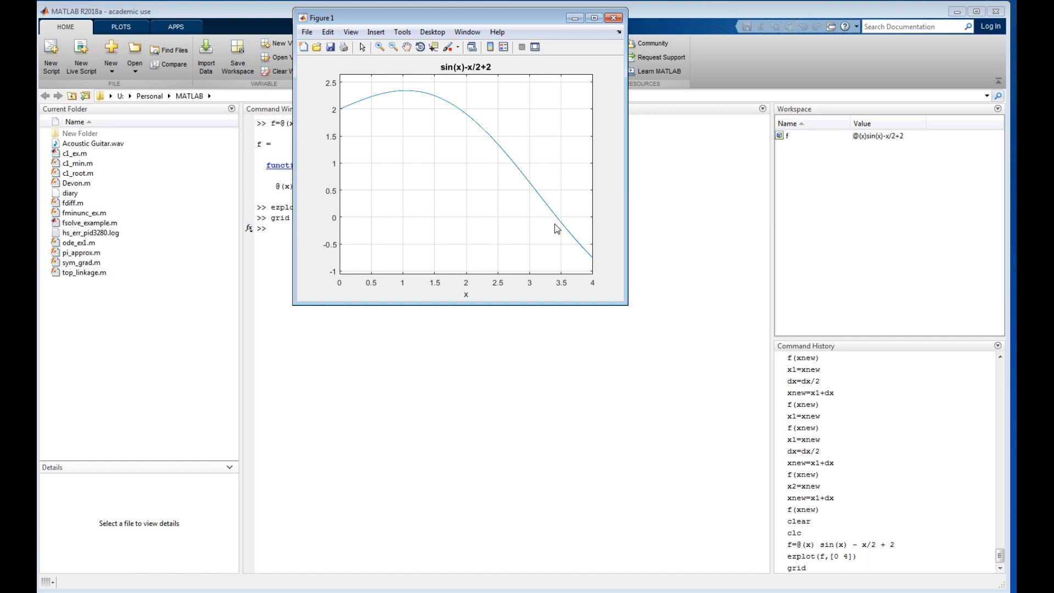
mouse_move(541, 18)
mouse_down()
mouse_move(884, 201)
mouse_move(1050, 272)
mouse_up()
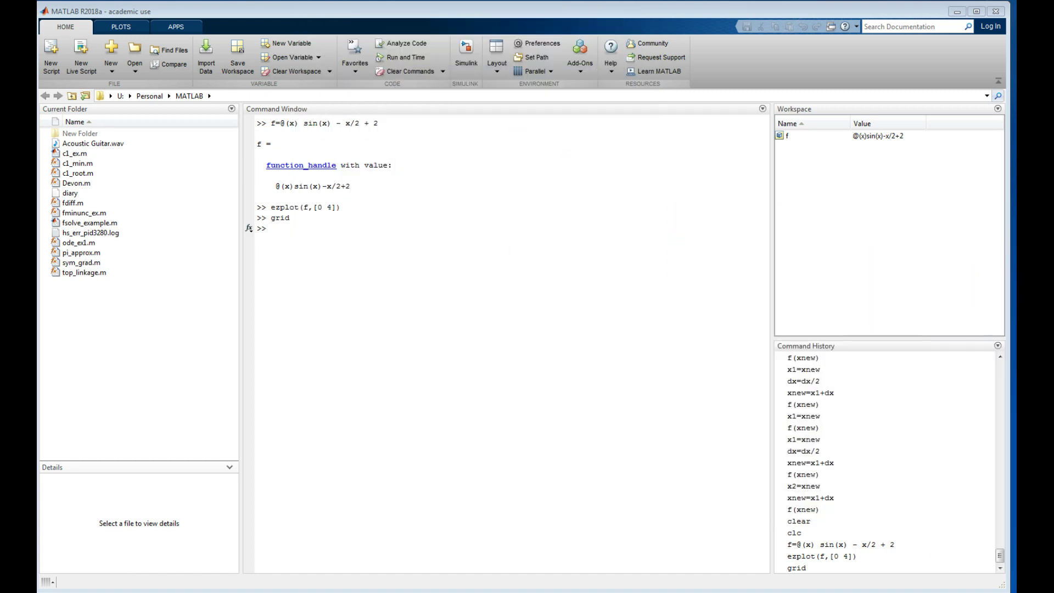
click(284, 232)
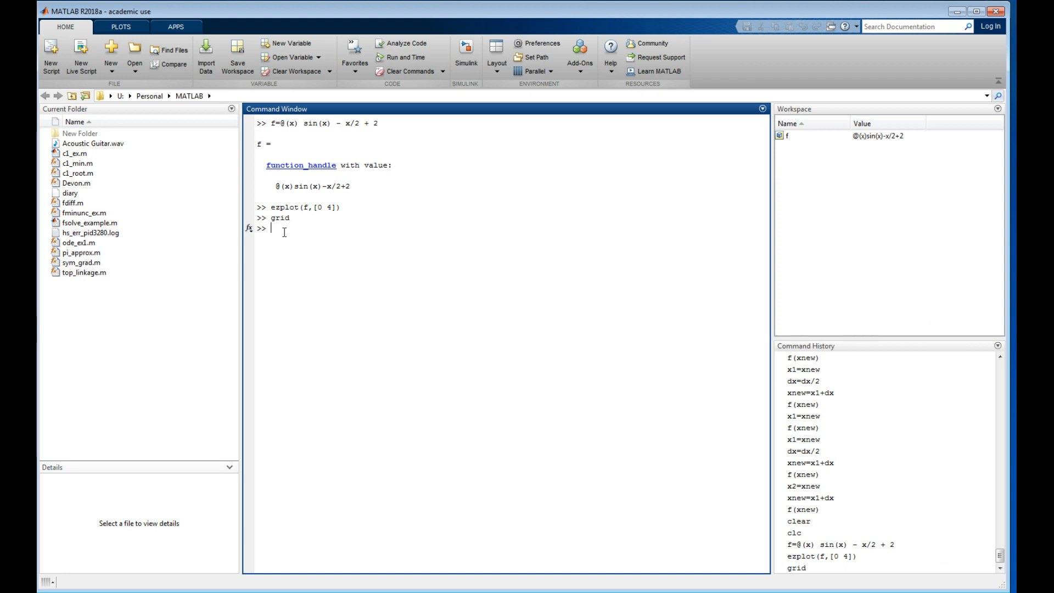
text(dx=1)
- Set dx=1, x=0:dx:4 and evaluate f(x), giving 2.0000 2.3415 1.9093 0.6411 -0.7568
key(Return)
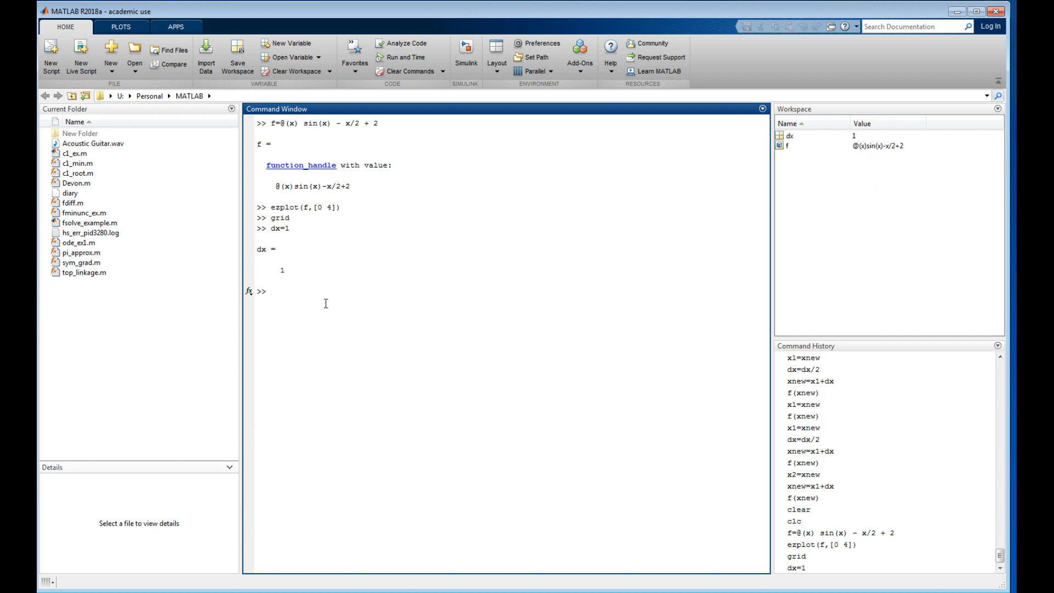
text(x=0:dx:)
text(4)
key(Return)
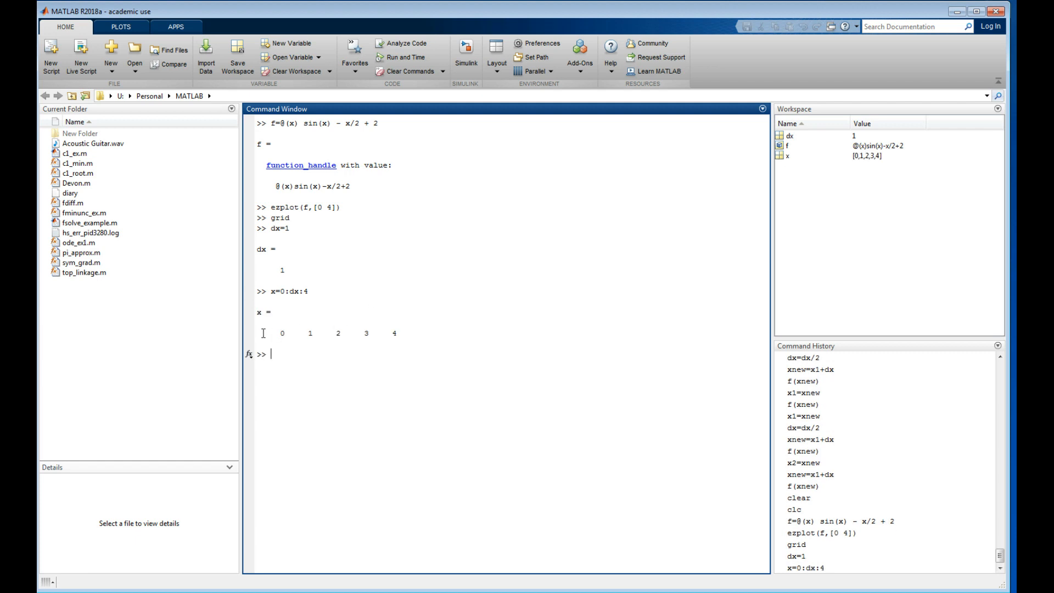
text(f(x))
key(Return)
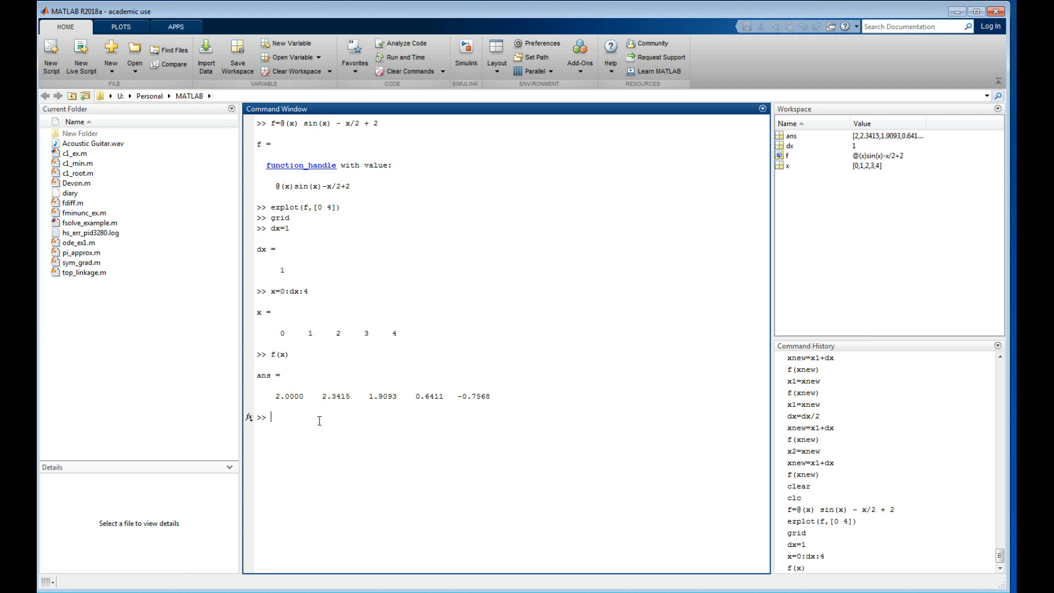
text(x1=)
text(3)
- Bracket the root with x1=3, x2=4, halve dx to 0.5 and evaluate f at midpoint 3.5
key(Return)
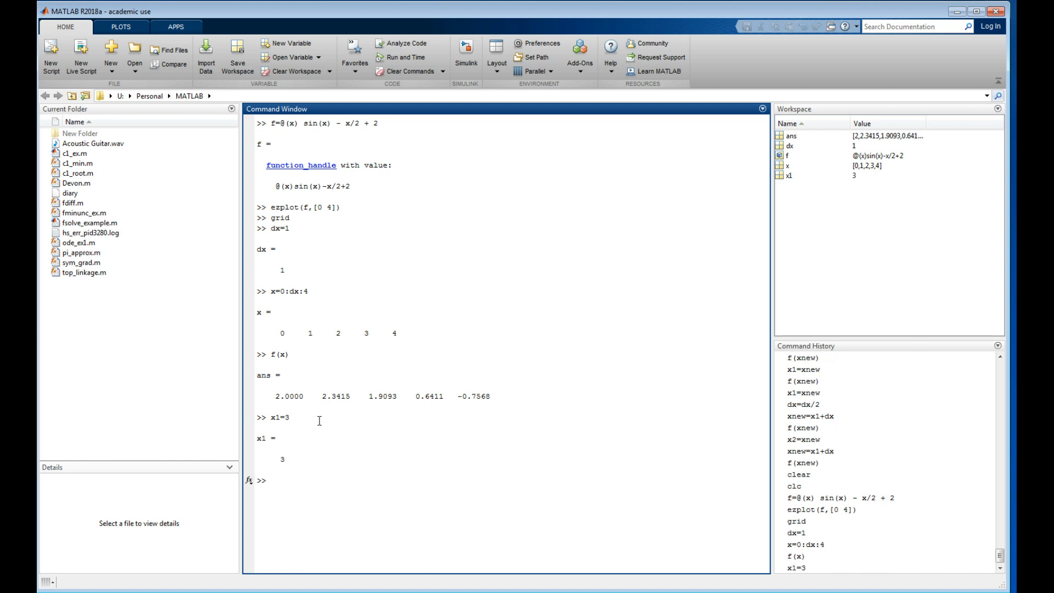
text(x2=4)
key(Return)
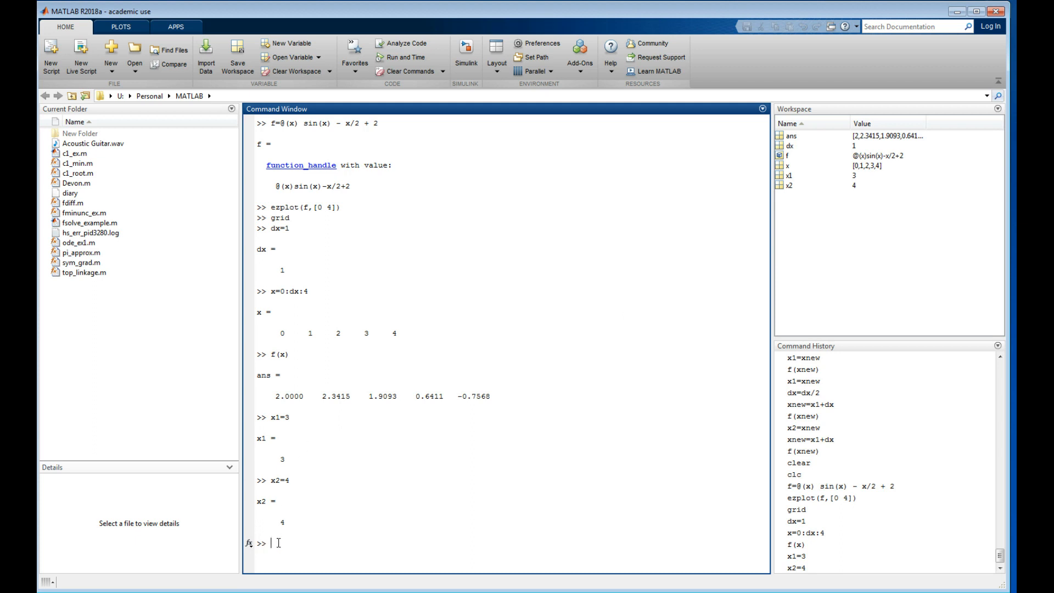
text(dx=d)
text(x/2)
key(Return)
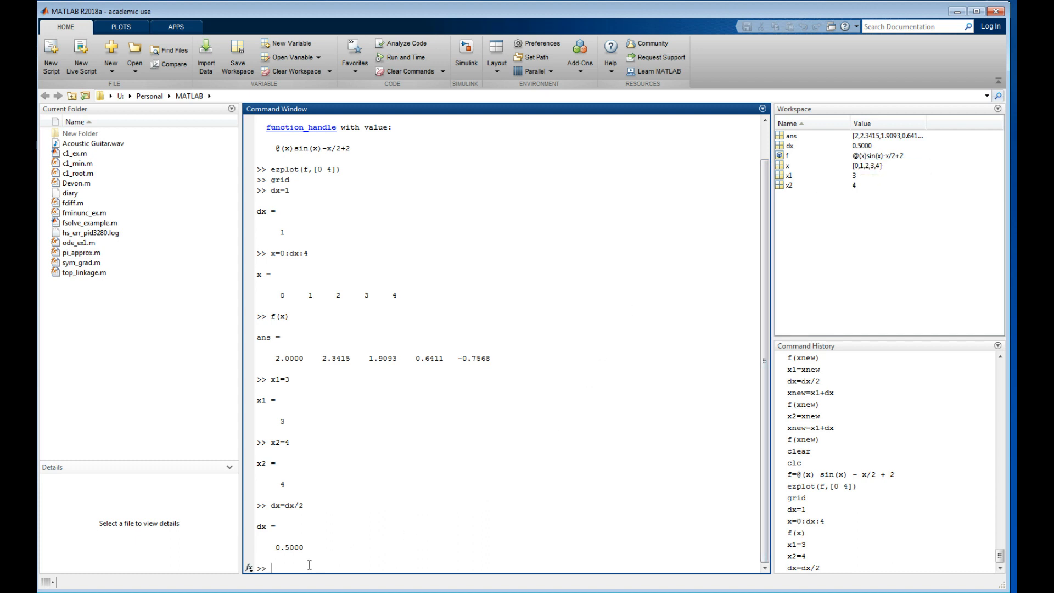
text(xnew)
text(=)
text(x1+dx)
key(Return)
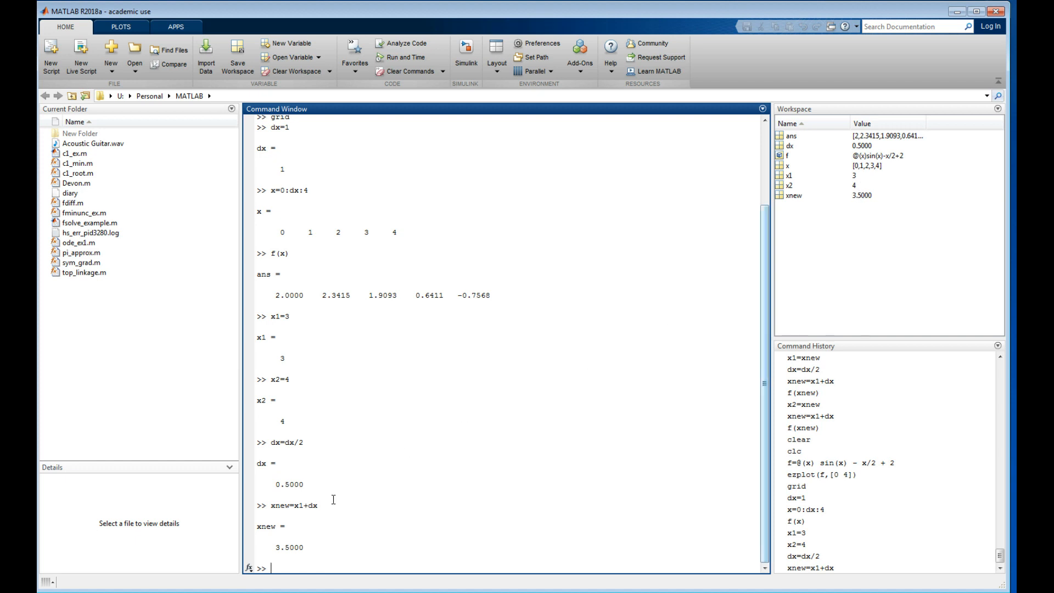
text(f(xnew))
key(Return)
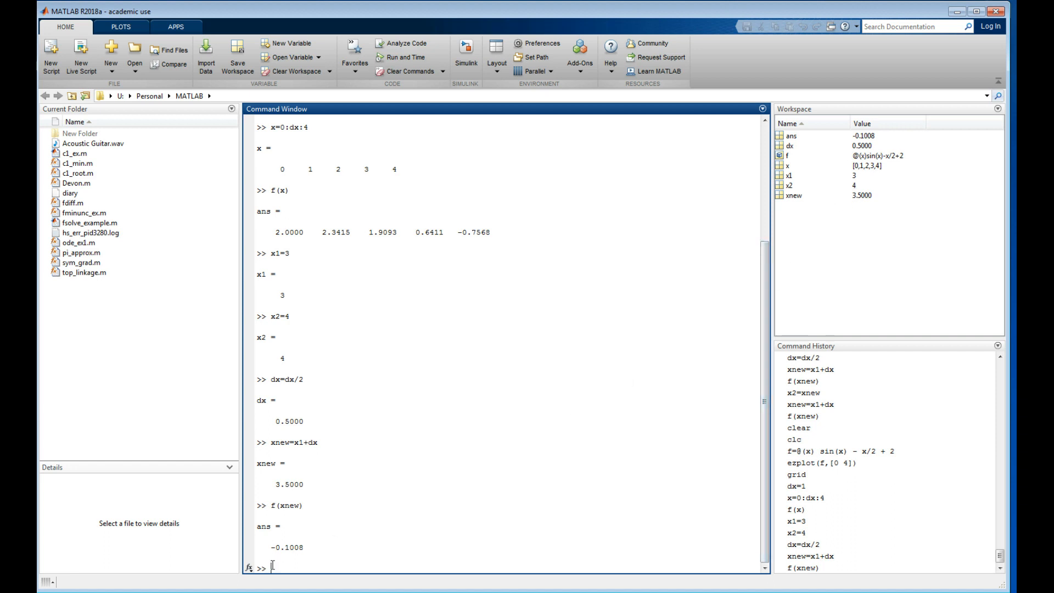
text(x2=xnew)
- Move x2 to 3.5, halve dx to 0.25 and evaluate f at xnew=3.25, giving 0.2668
key(BackSpace)
key(BackSpace)
key(BackSpace)
text(=)
text(xnew)
key(Return)
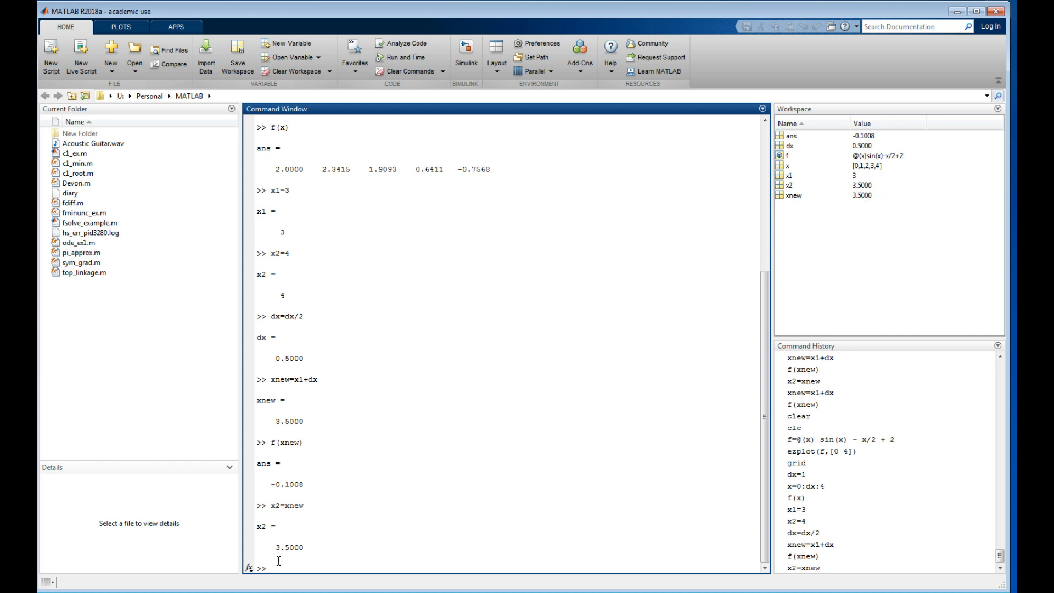
text(dx=dx/2)
key(Return)
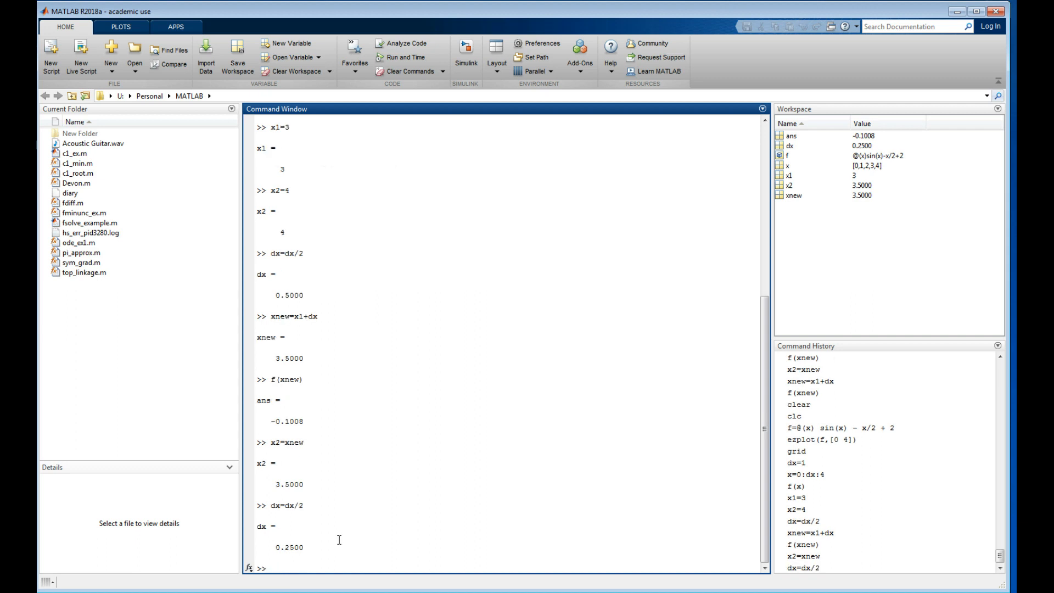
text(xnew=x1+dx)
key(Return)
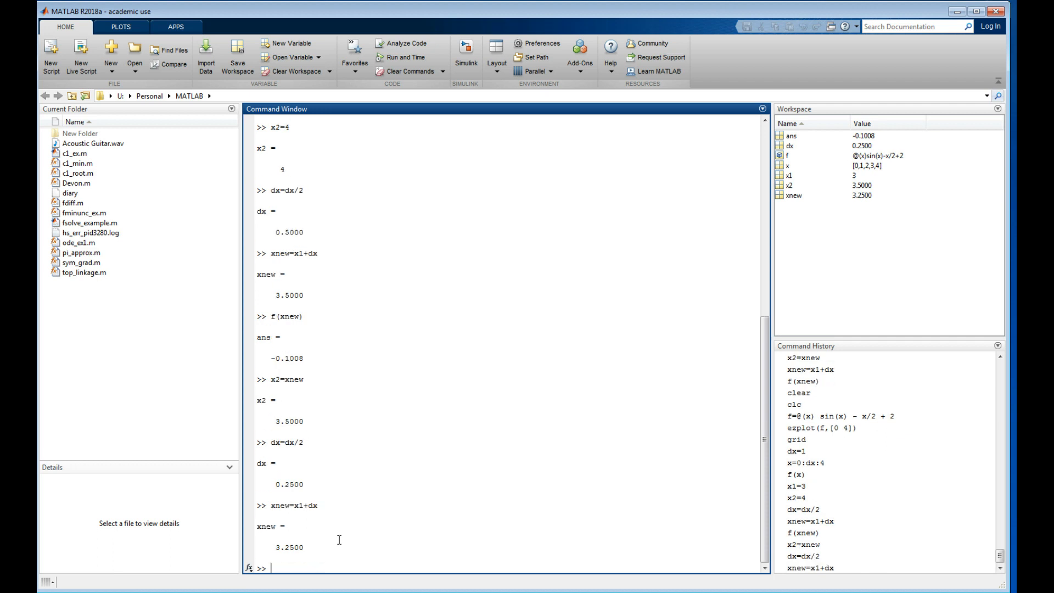
text(f)
text((xnew))
key(Return)
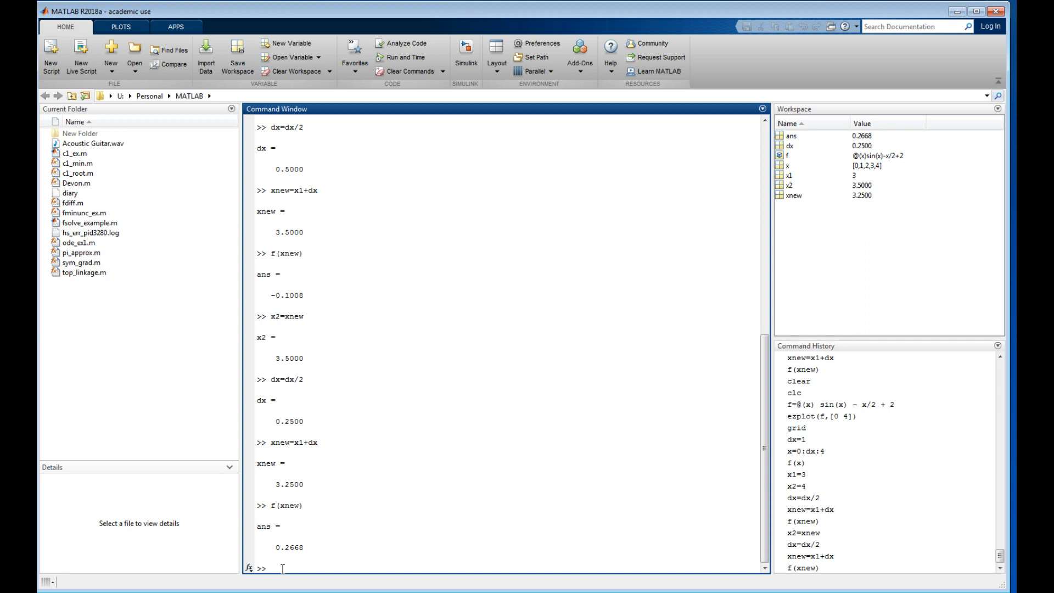
text(x1=)
text(3)
- Set x1=3.25, halve dx to 0.125 and evaluate f at xnew=3.375, giving 0.0812
key(BackSpace)
text(xnew)
key(Return)
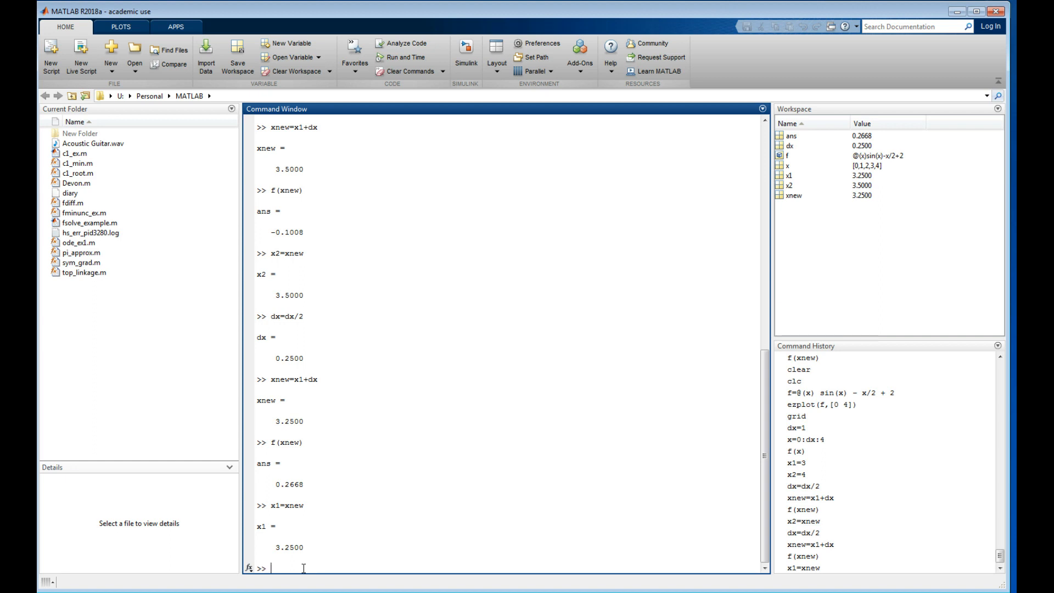
text(dx=dx/2)
key(Return)
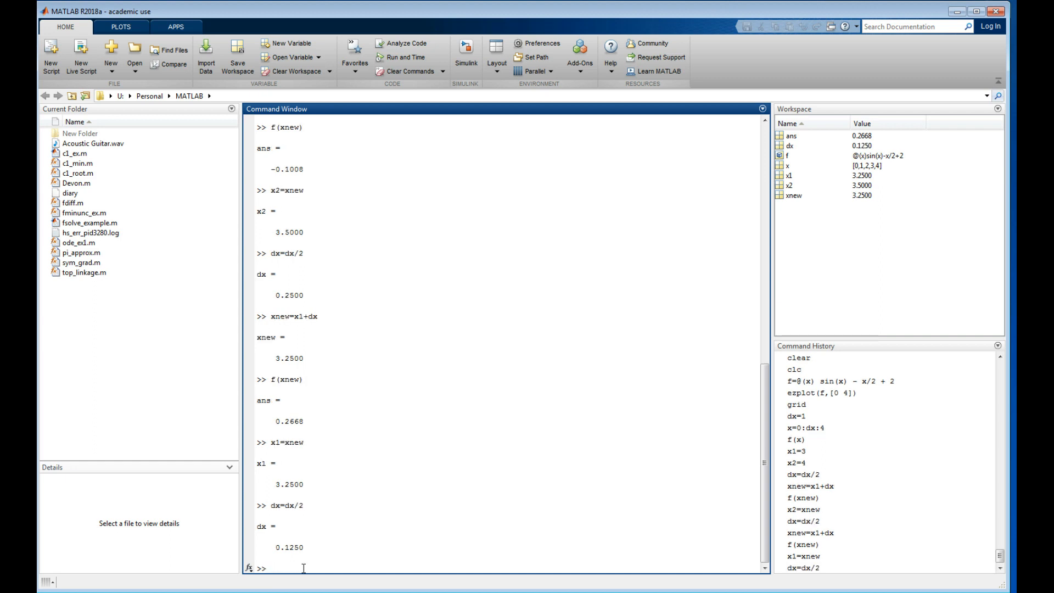
text(xnew=x1+dx)
key(Return)
text(f(xnew))
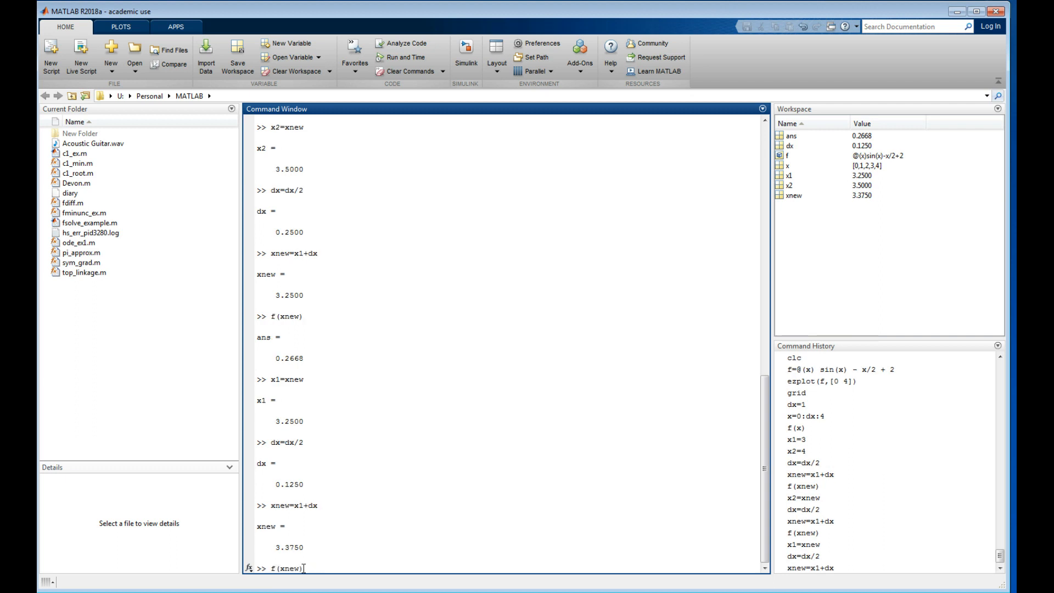
key(Return)
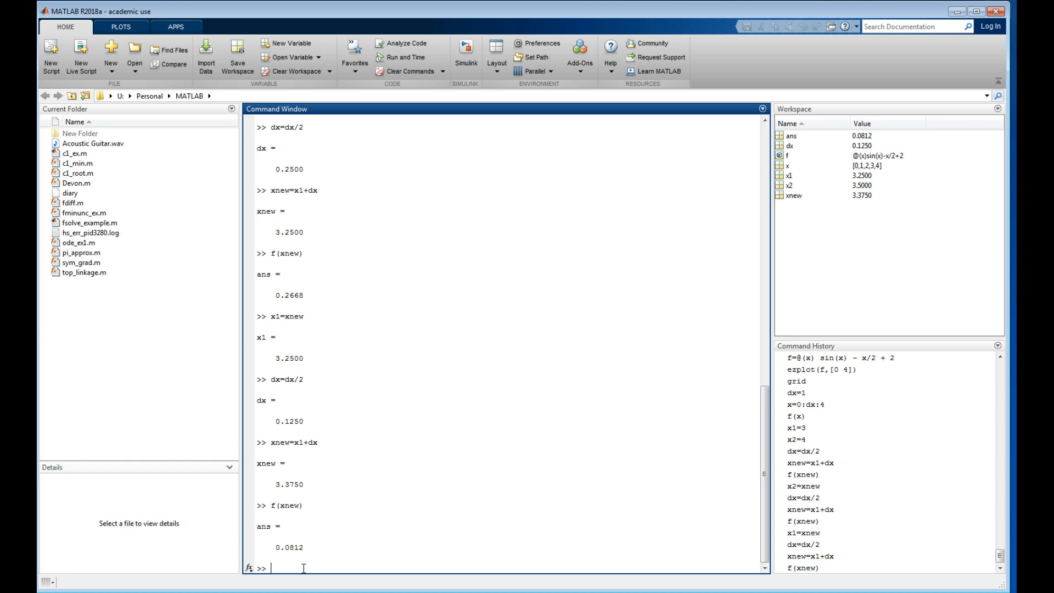
text(x)
text(1=xnew)
- Set x1=3.375, halve dx to 0.0625, get f(3.4375)=-0.0104 and move x2 to 3.4375
key(Return)
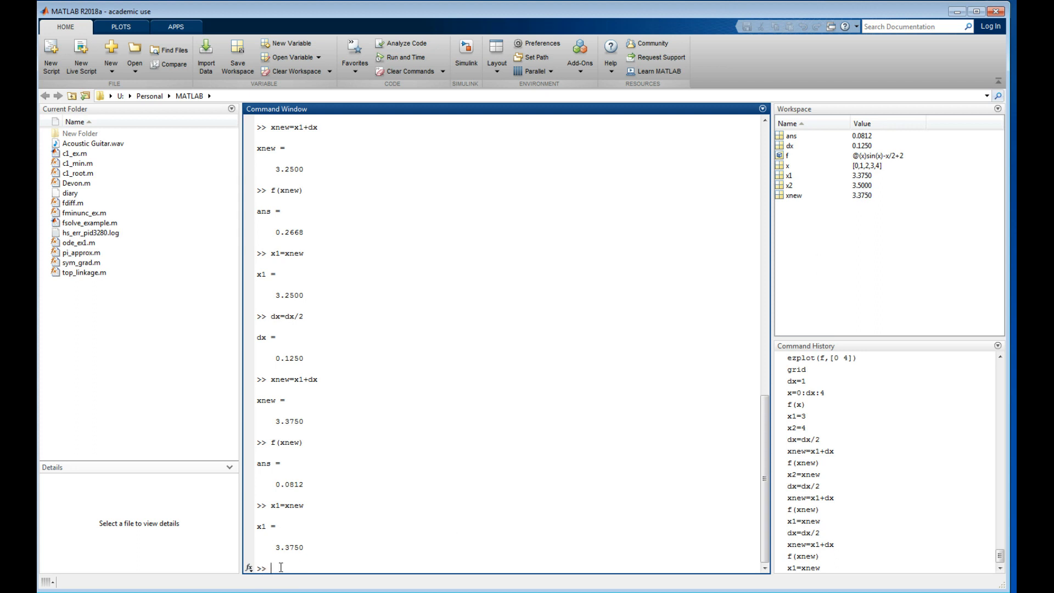
text(dx=dx/2)
key(Return)
text(xnew=x1+dx)
key(Return)
text(f(xnew))
key(Return)
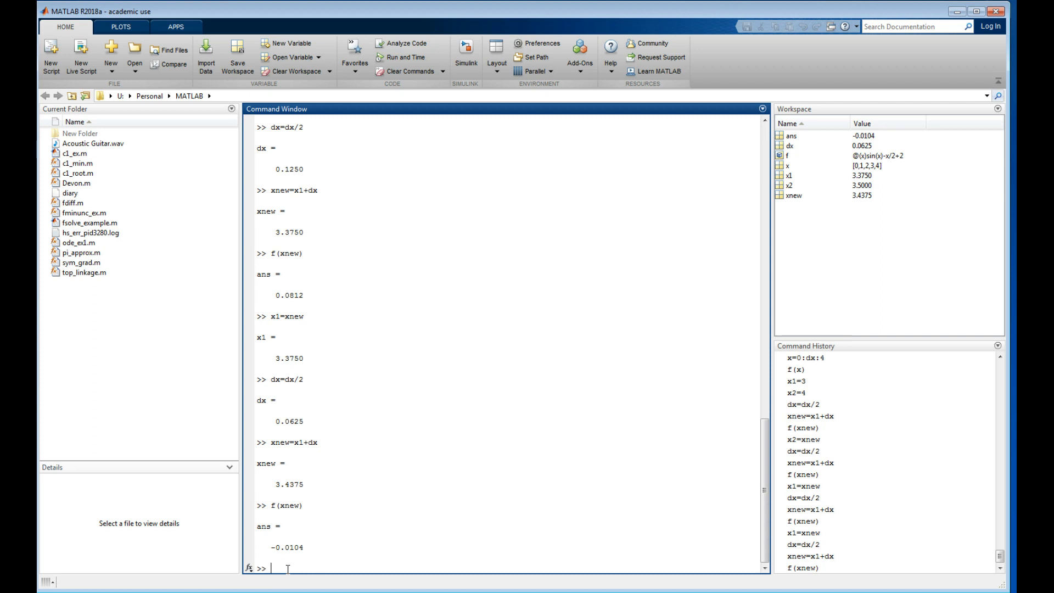
text(x2)
text(new)
key(Return)
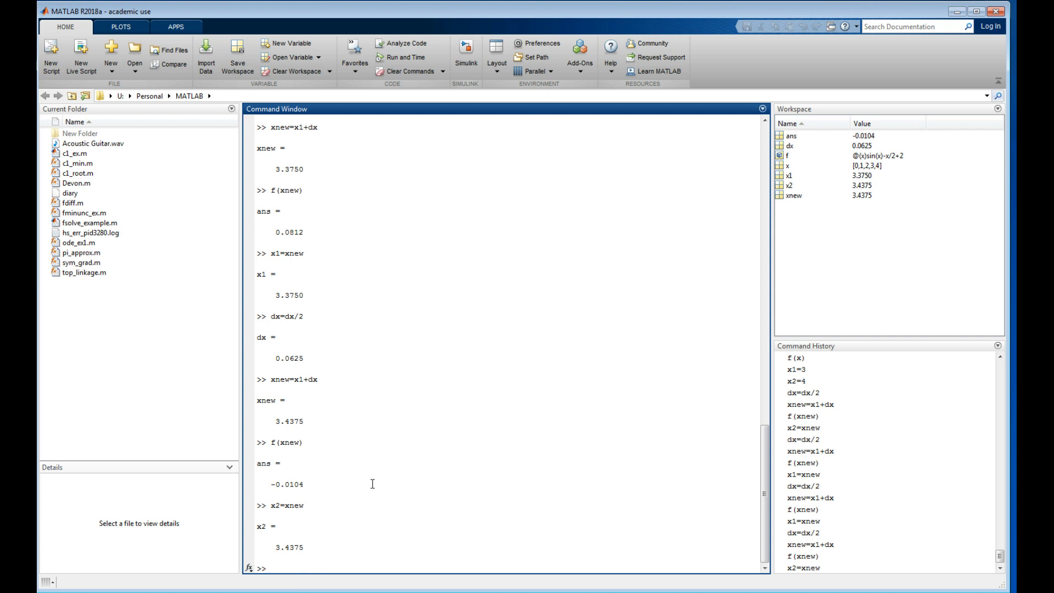
text(dx=dx/2)
- Halve dx to 0.0313, get f(3.4063)=0.0353 and raise x1 to 3.4063
key(Return)
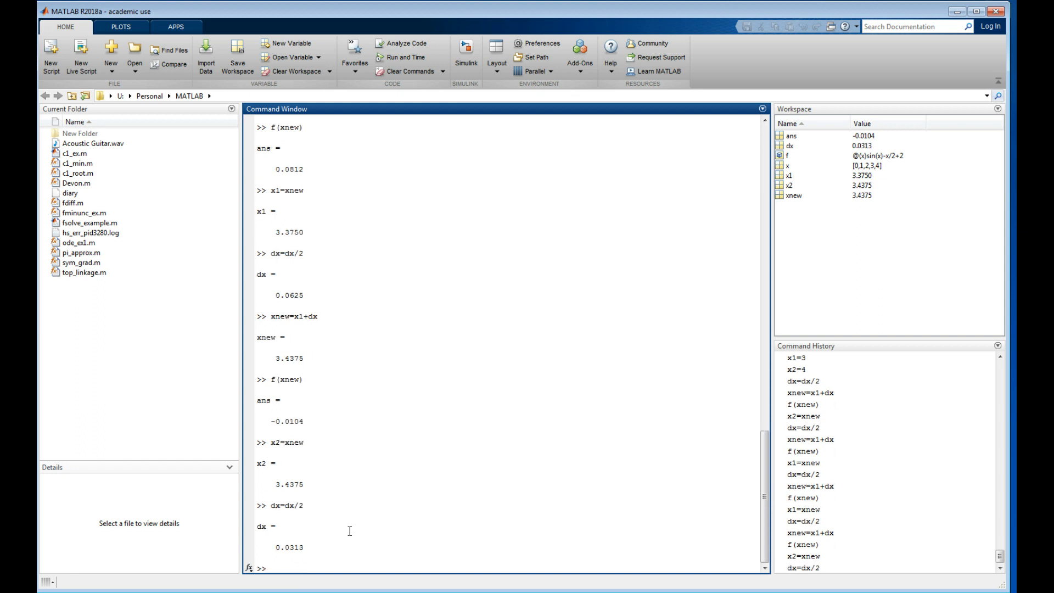
text(xnew=x1+dx)
key(Return)
text(f(xnew))
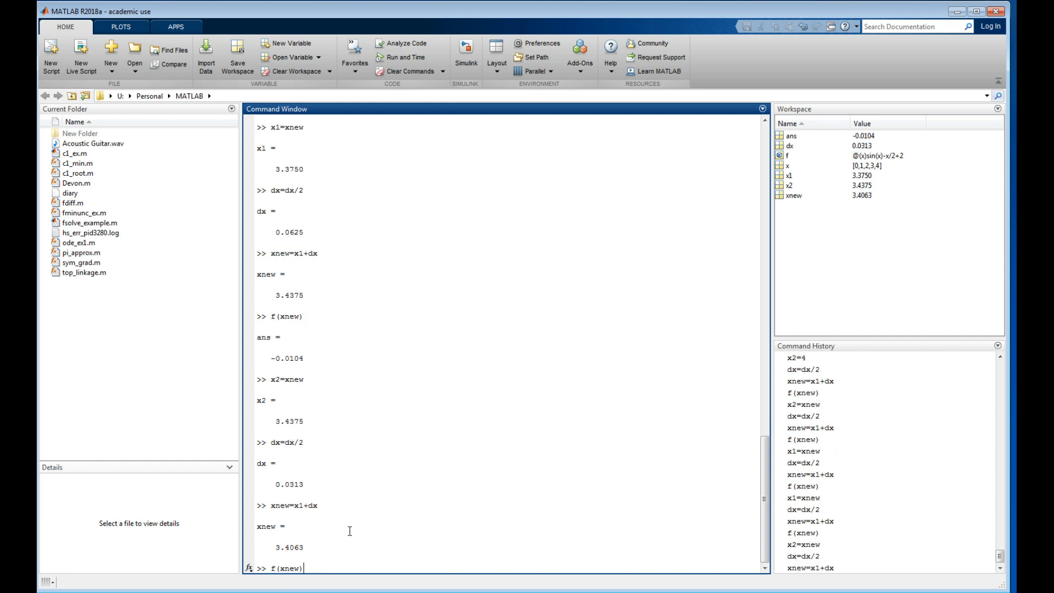
key(Return)
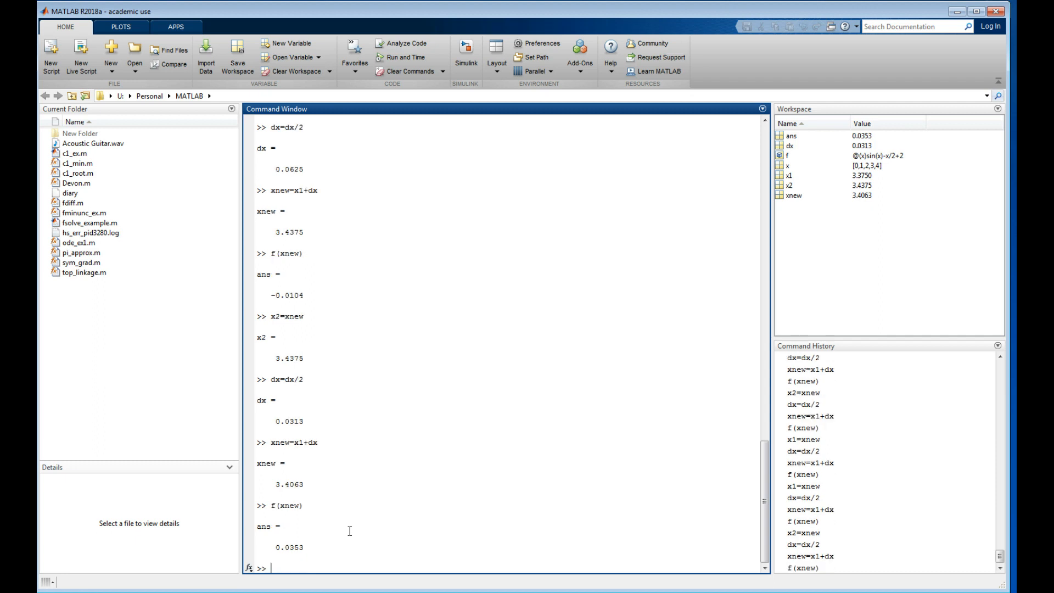
text(x1=xnew)
key(Return)
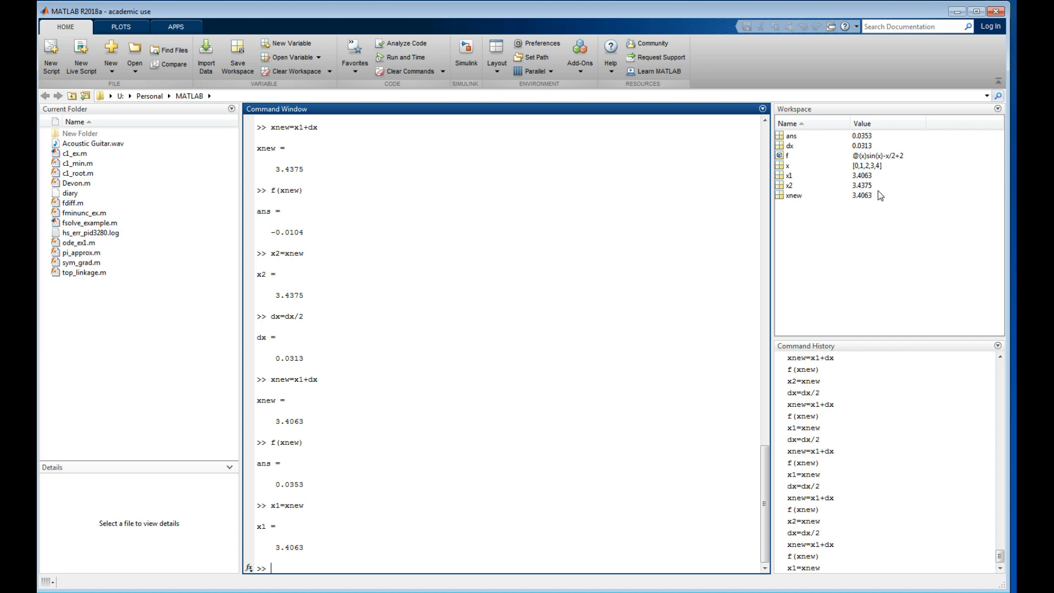
scroll(878, 195, up, 1)
click(861, 146)
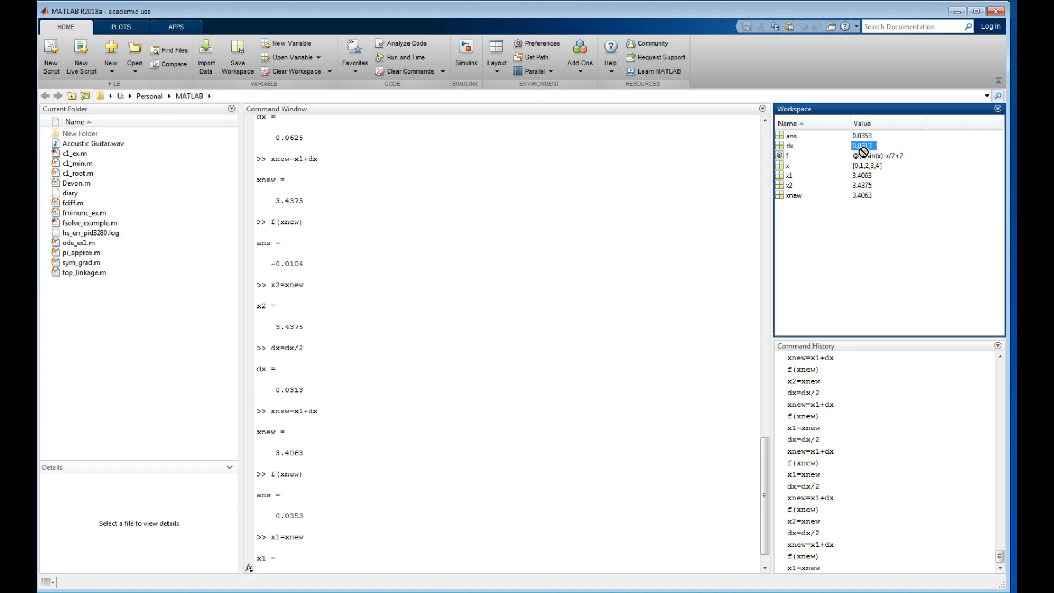